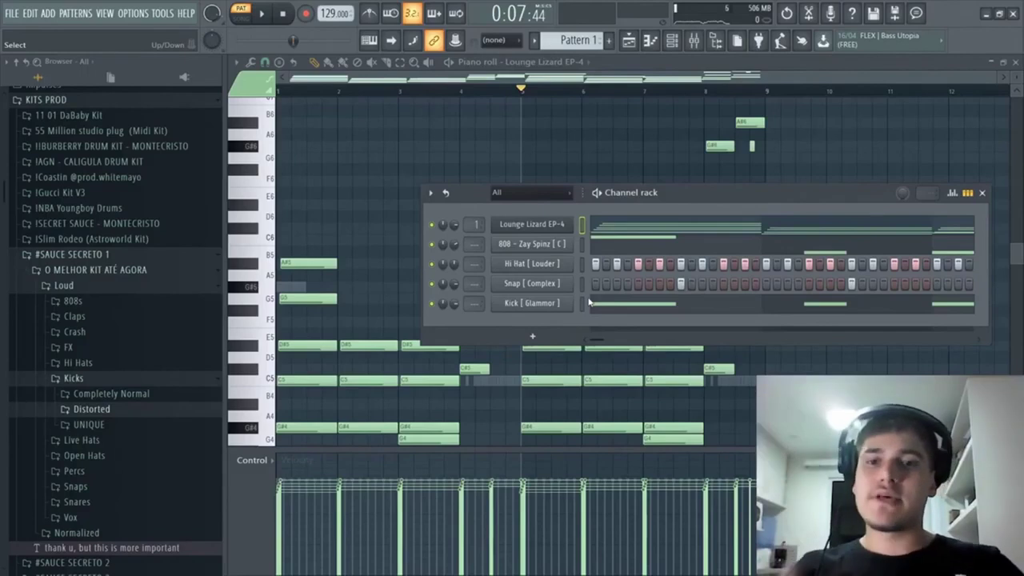
# - Select the 808, hi-hat, snap and kick channels and route them to consecutive mixer tracks starting at Insert 2
pyautogui.moveTo(582, 249); pyautogui.dragTo(585, 309)
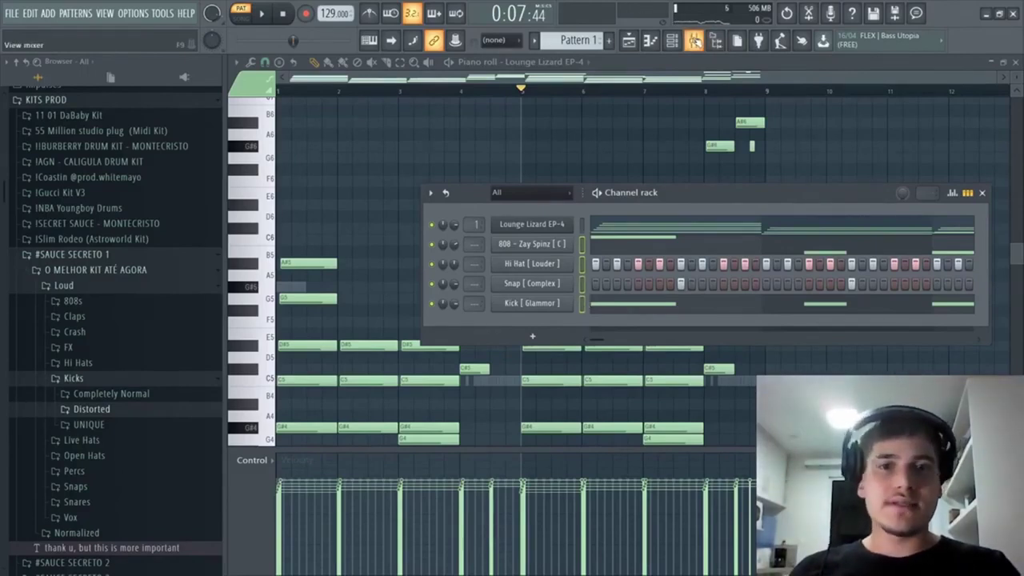
pyautogui.click(695, 40)
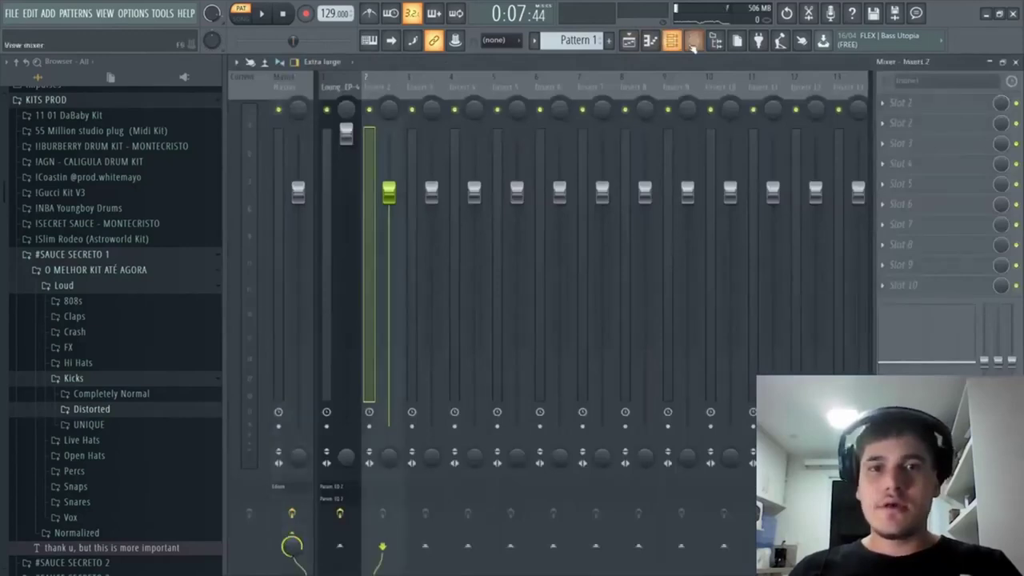
pyautogui.click(672, 40)
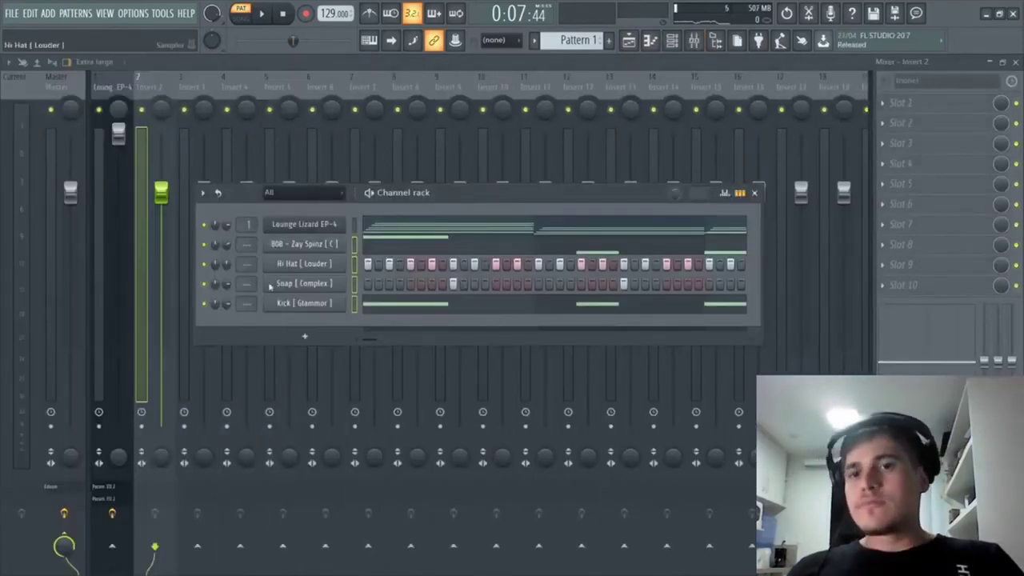
pyautogui.click(171, 77)
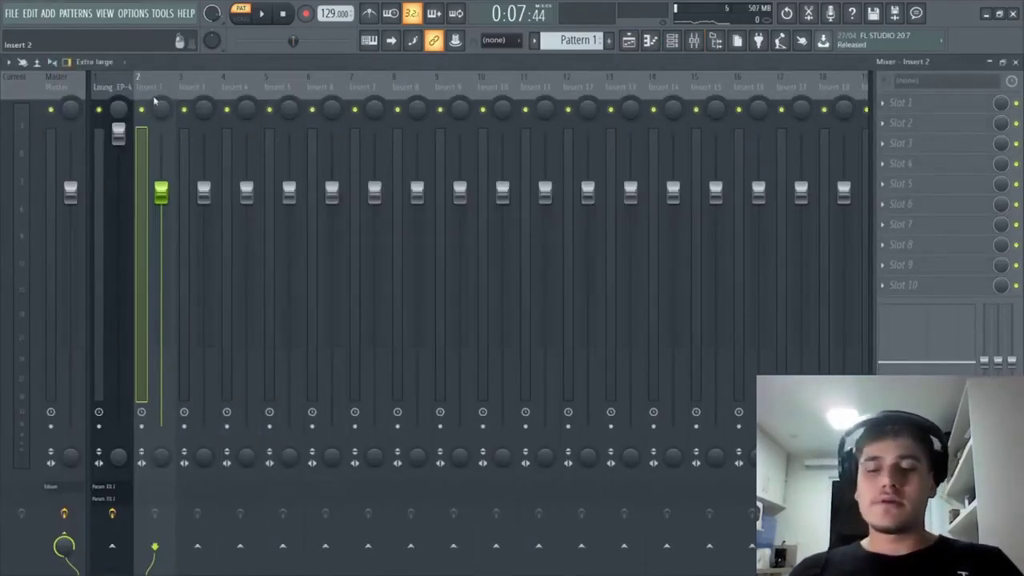
pyautogui.hotkey('ctrl', 'l')
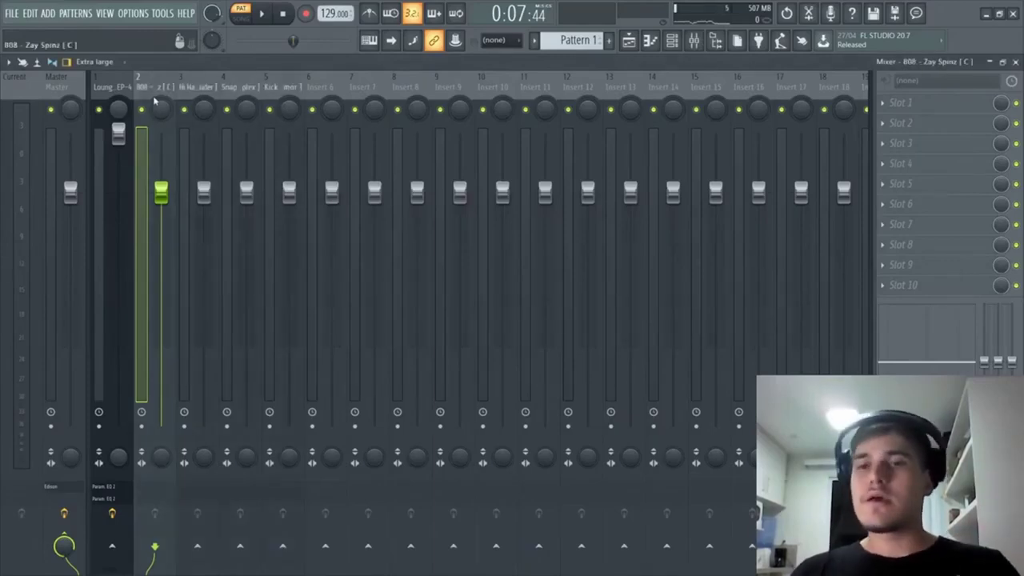
# - Play the pattern, select the kick's mixer track and leave only the 808 and kick tracks unmuted for listening
pyautogui.press('space')
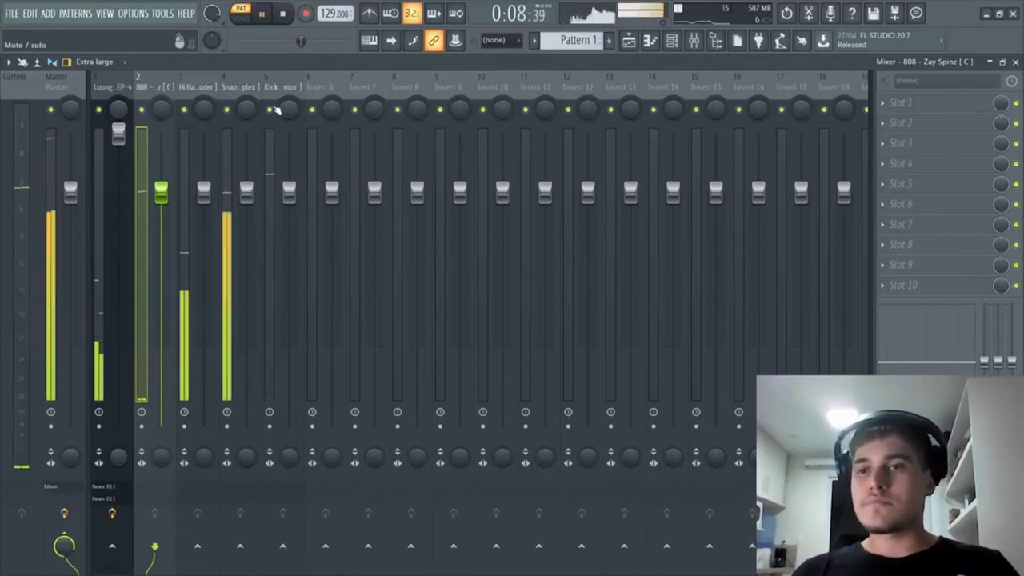
pyautogui.press('space')
pyautogui.click(272, 96)
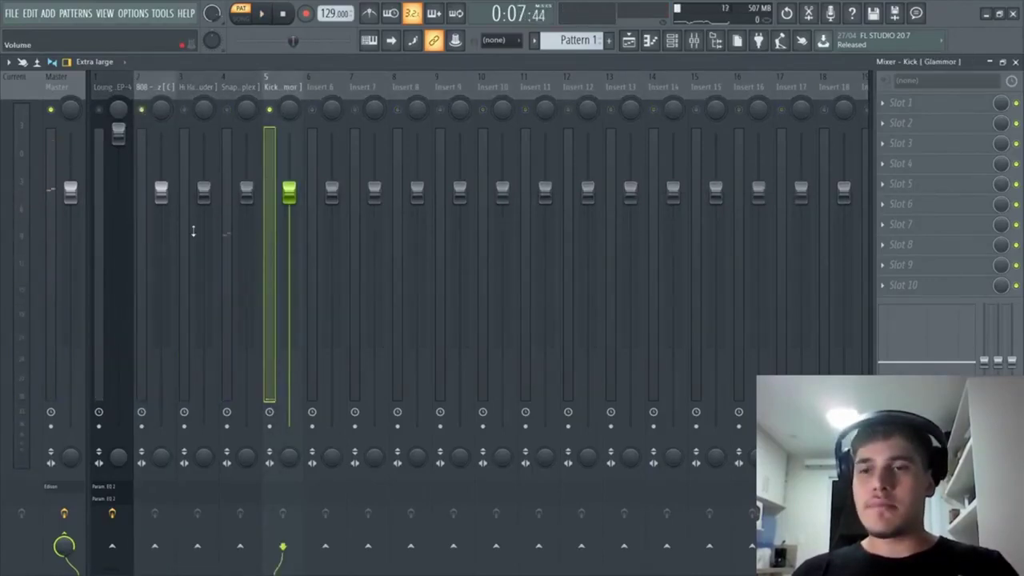
pyautogui.press('space')
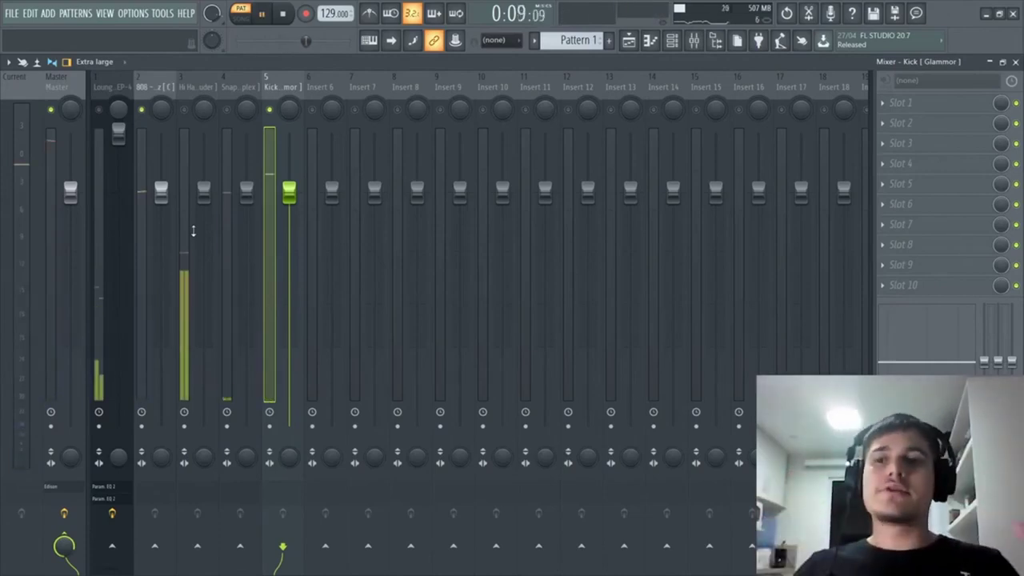
pyautogui.press('space')
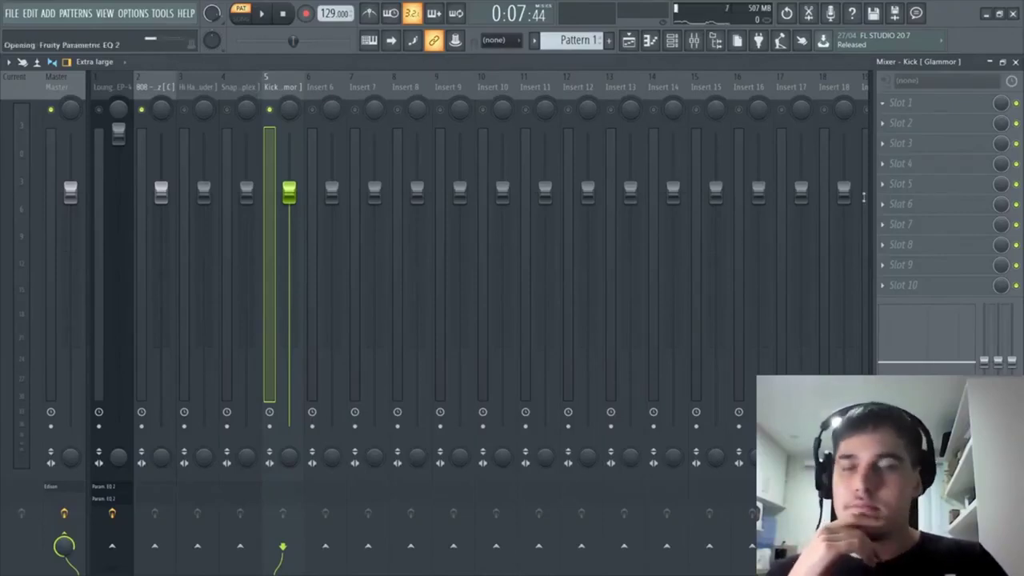
# - Add Fruity Parametric EQ 2 with the 20Hz - 18kHz cut preset to the kick track and raise its low-cut frequency
pyautogui.click(928, 106)
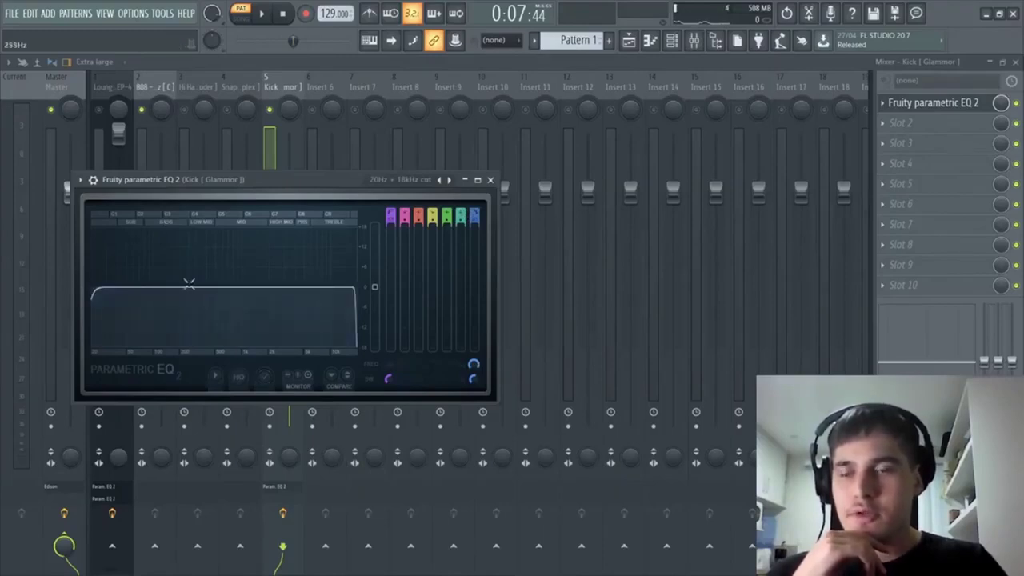
pyautogui.moveTo(96, 290); pyautogui.dragTo(122, 288)
pyautogui.press('space')
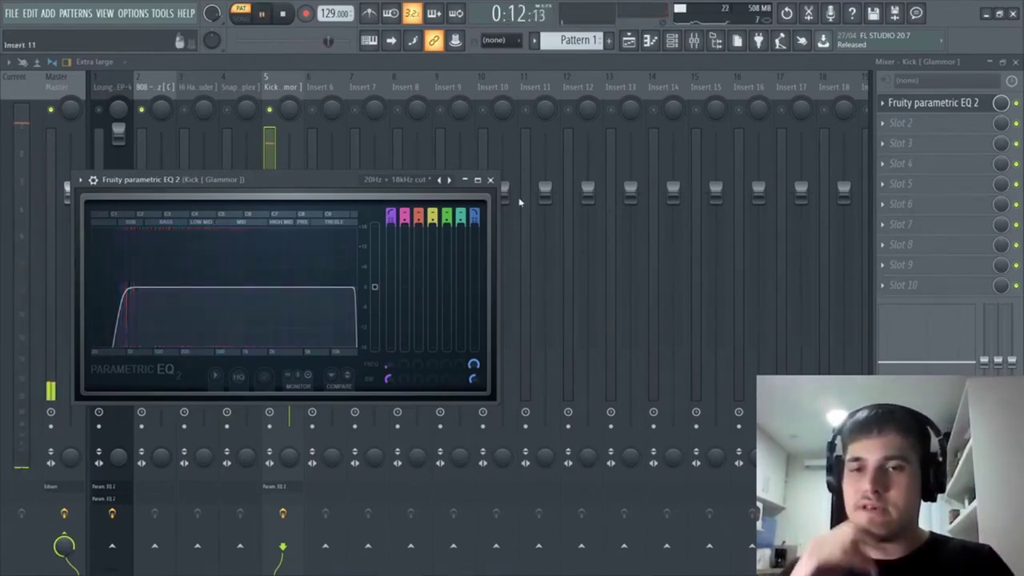
pyautogui.click(491, 179)
pyautogui.press('space')
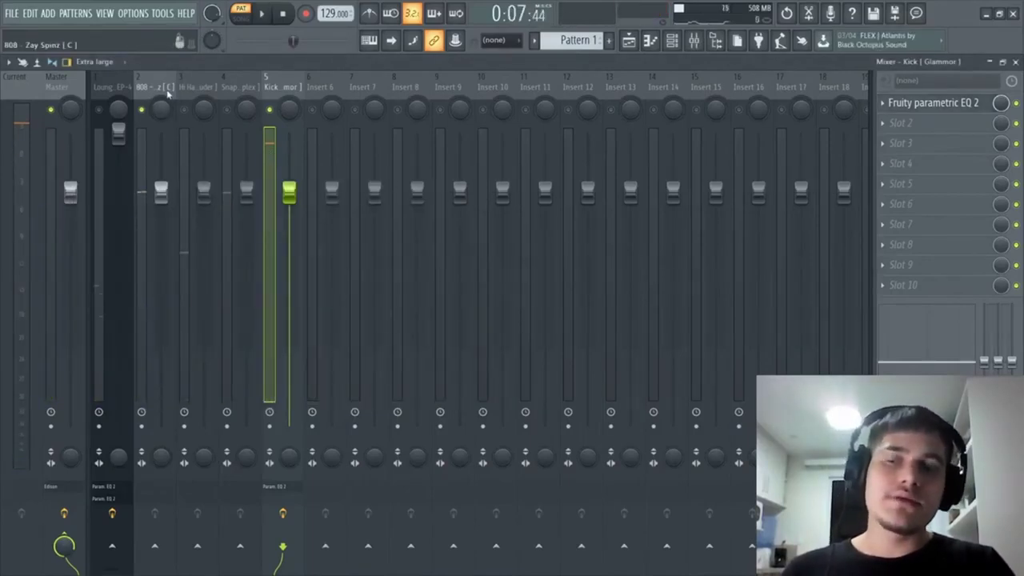
# - Add Fruity Parametric EQ 2 to the 808 track and play the beat to view its frequency spectrum
pyautogui.click(166, 93)
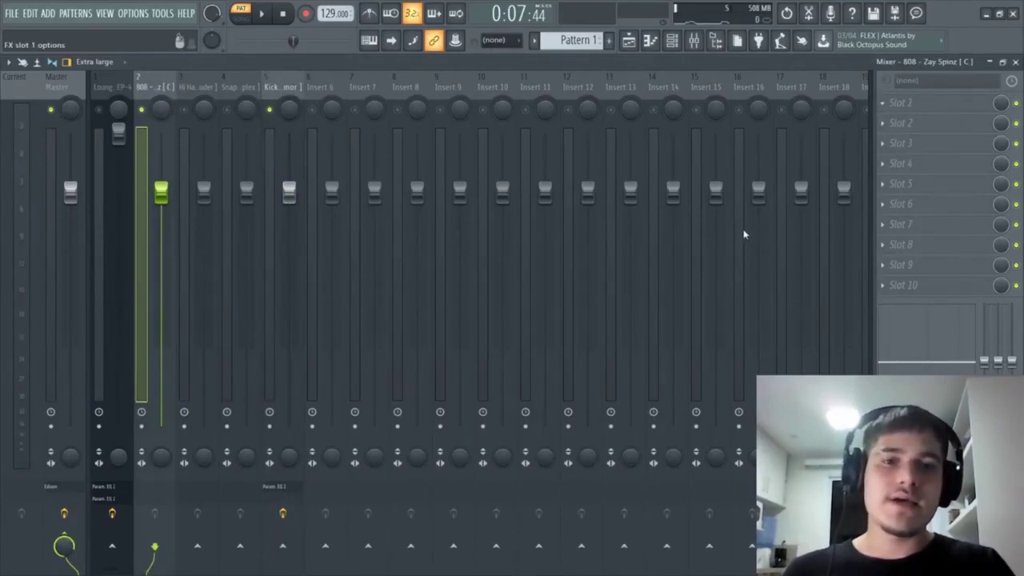
pyautogui.press('space')
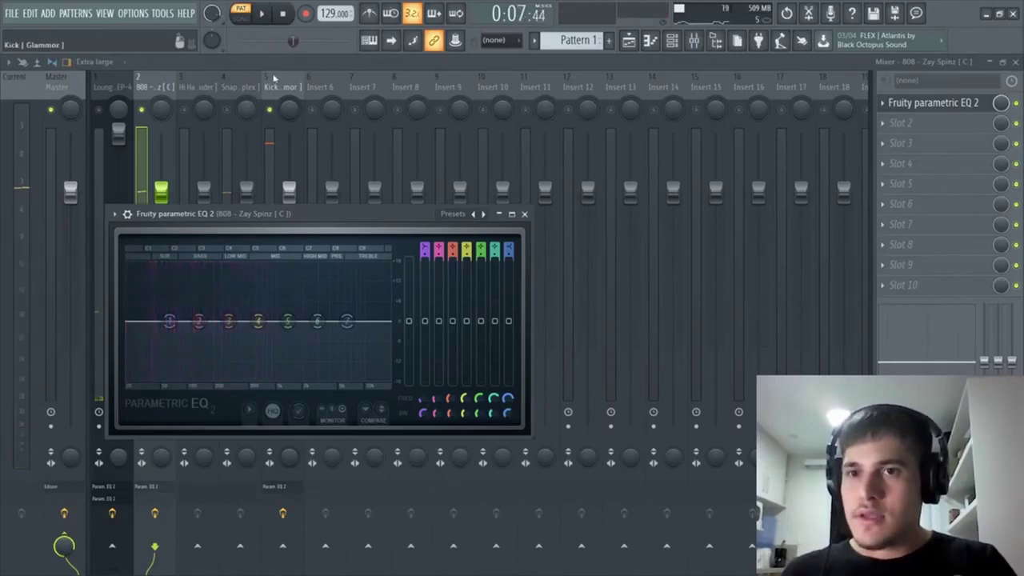
# - Add a second Fruity Parametric EQ 2 to the kick track and boost band 3 about 9.5 dB at 39 Hz with 0% bandwidth
pyautogui.click(283, 83)
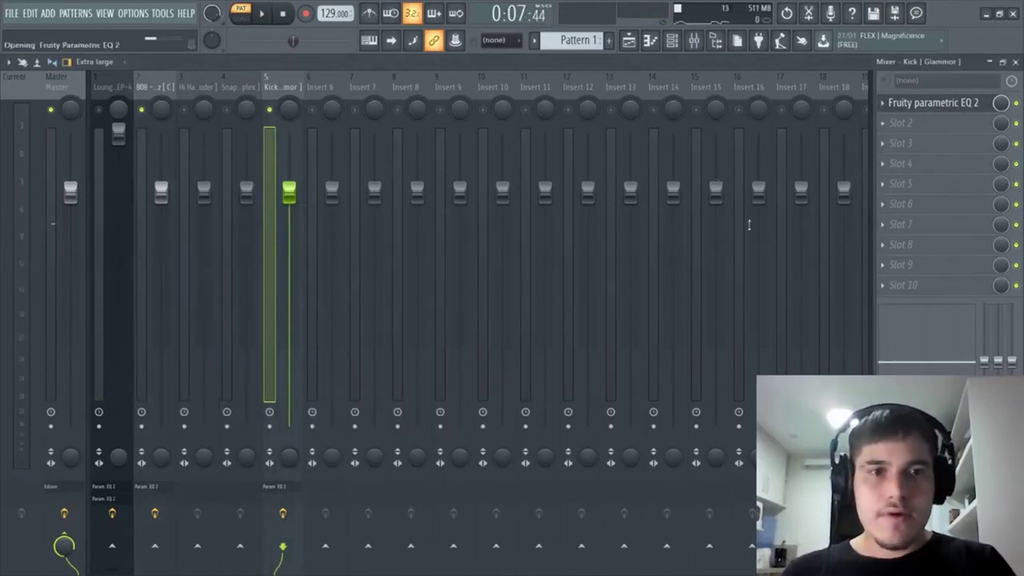
pyautogui.moveTo(118, 298); pyautogui.dragTo(125, 270)
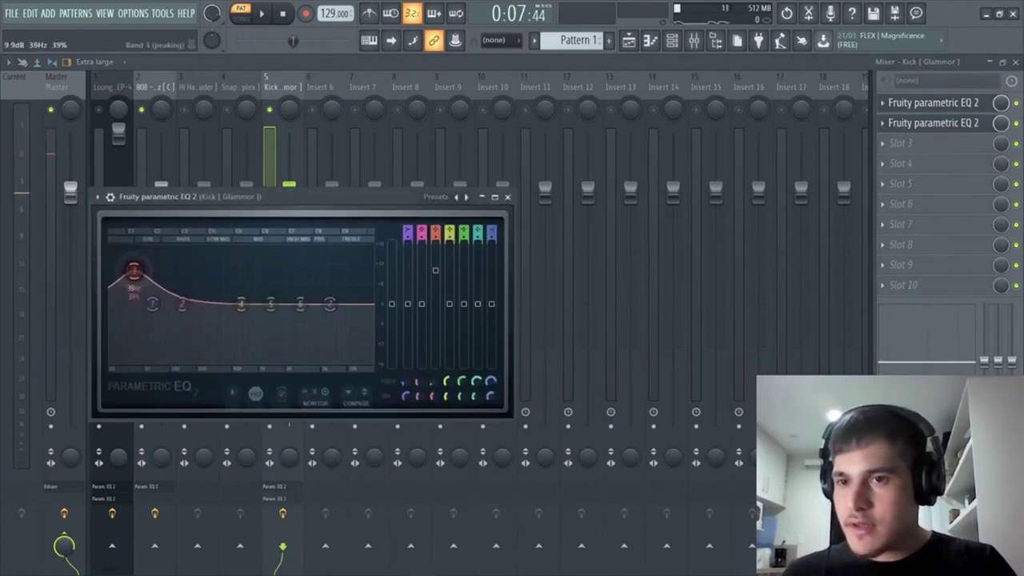
pyautogui.scroll(-2, 137, 276)
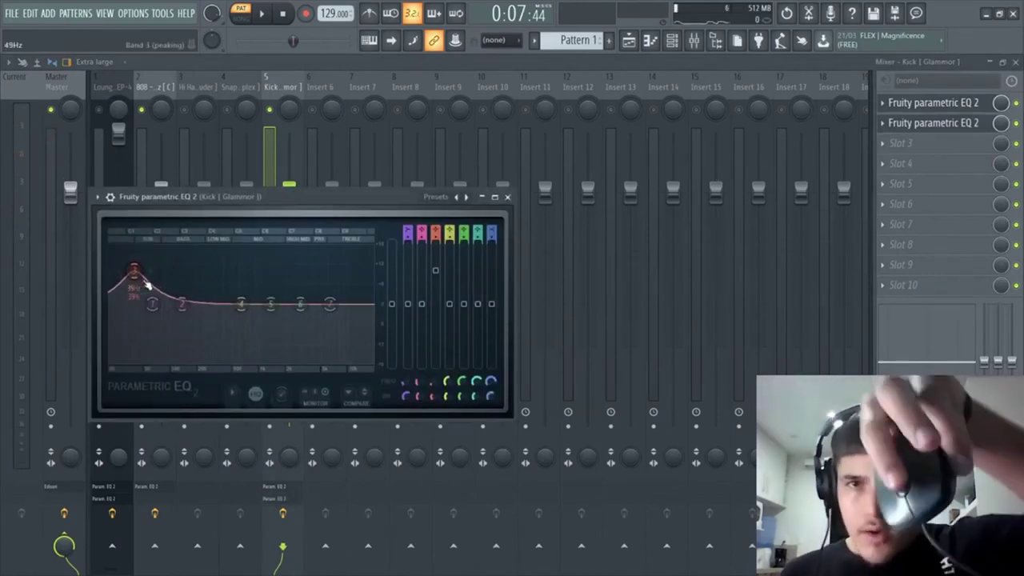
pyautogui.scroll(2, 147, 286)
pyautogui.scroll(-7, 147, 286)
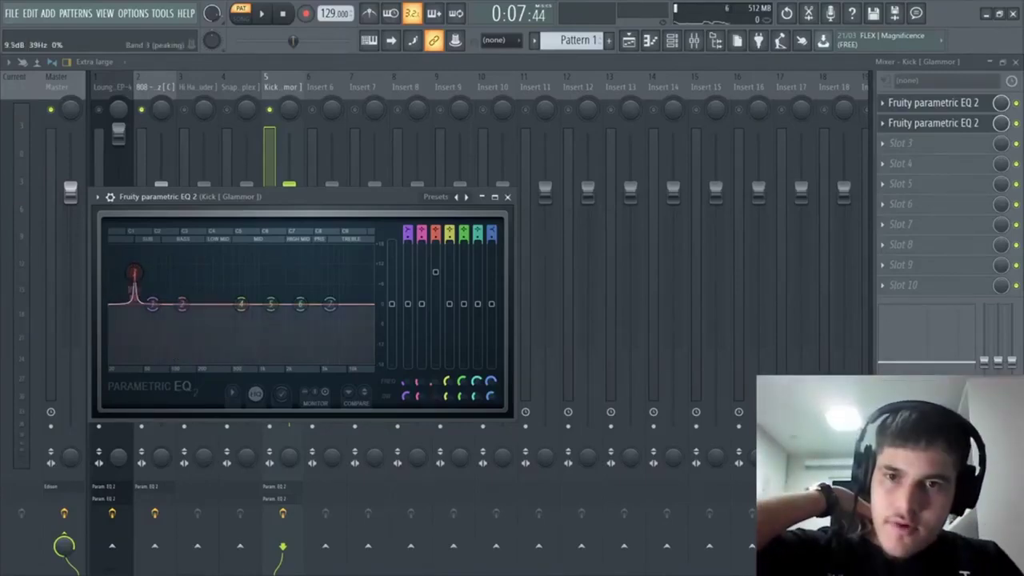
# - Turn the kick EQ's band 3 into a cut of about 12 dB at 39 Hz and listen to the beat
pyautogui.moveTo(134, 285); pyautogui.dragTo(134, 342)
pyautogui.press('space')
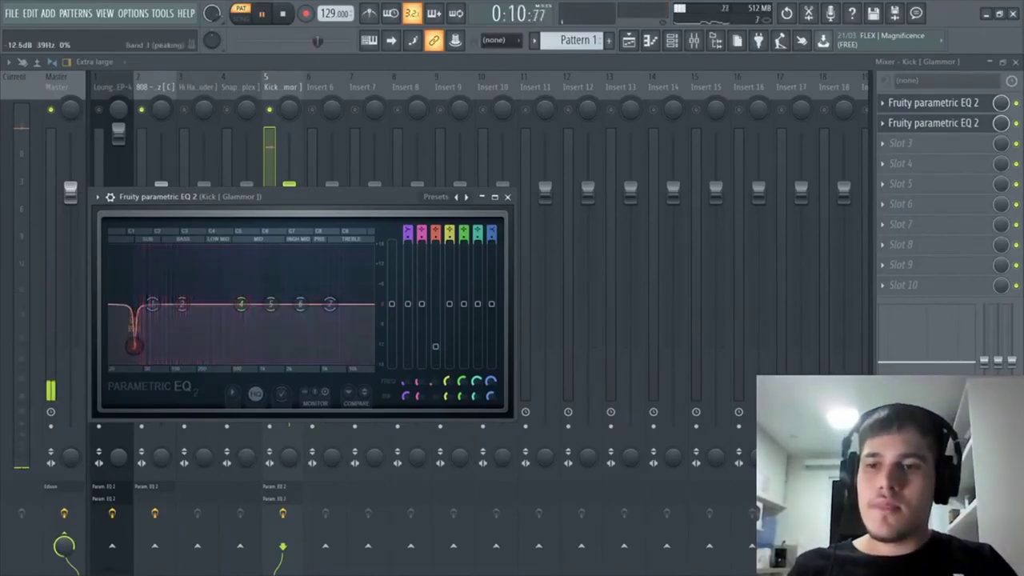
pyautogui.press('space')
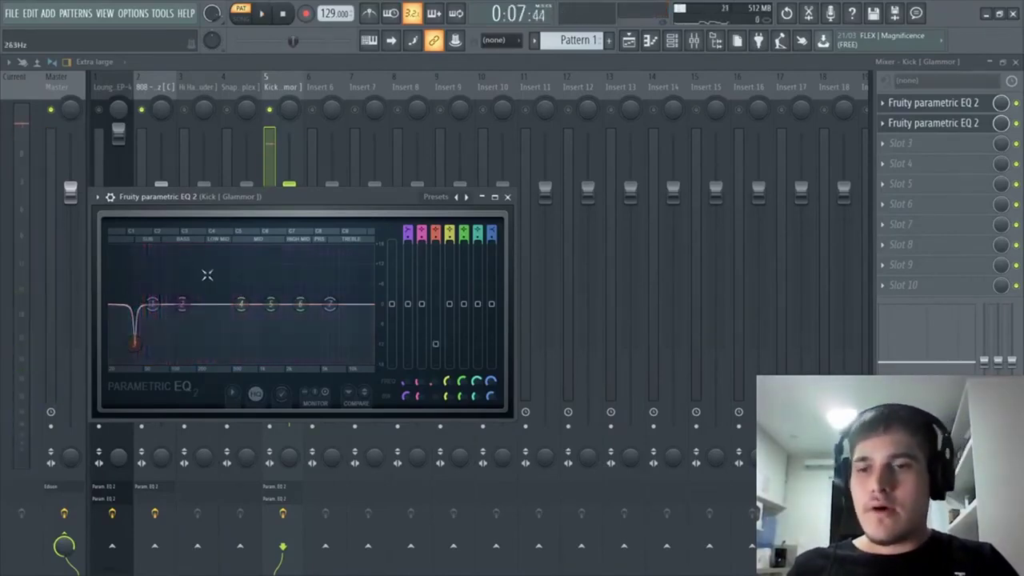
# - Move the kick EQ's band 2 to 56 Hz as a boost, narrow it to 0% bandwidth and listen while adjusting
pyautogui.moveTo(152, 305); pyautogui.dragTo(149, 262)
pyautogui.press('space')
pyautogui.press('space')
pyautogui.press('space')
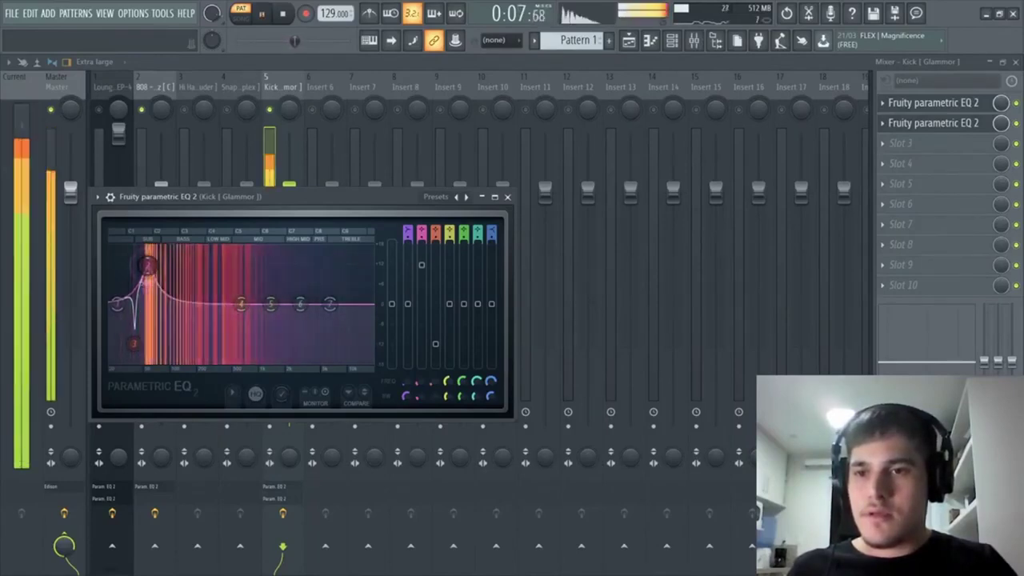
pyautogui.press('space')
pyautogui.scroll(-5, 151, 267)
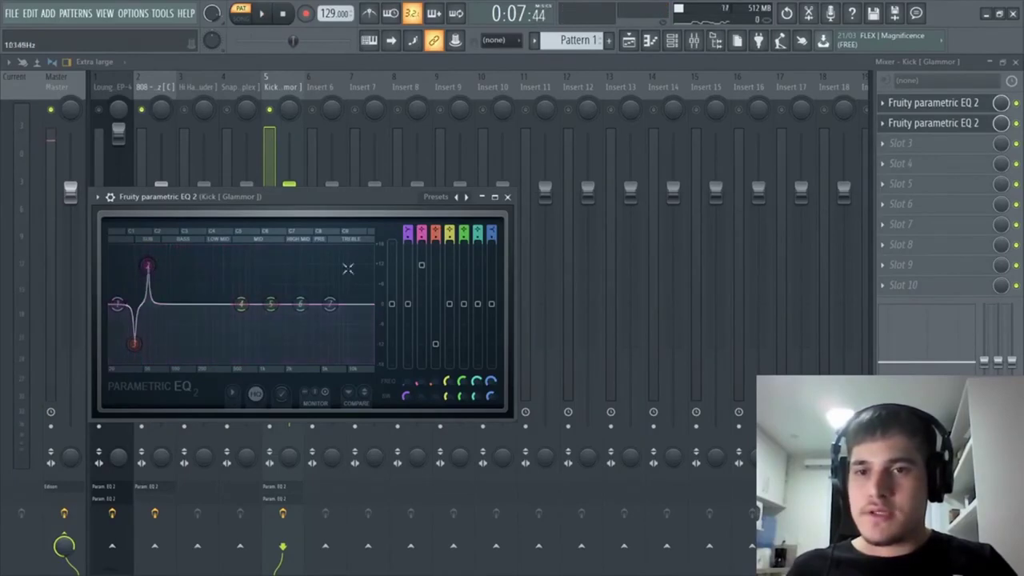
# - Lower the kick EQ's band 2 to a cut of about 6 dB at 56 Hz during playback and close the equalizer
pyautogui.press('space')
pyautogui.moveTo(421, 265); pyautogui.dragTo(421, 324)
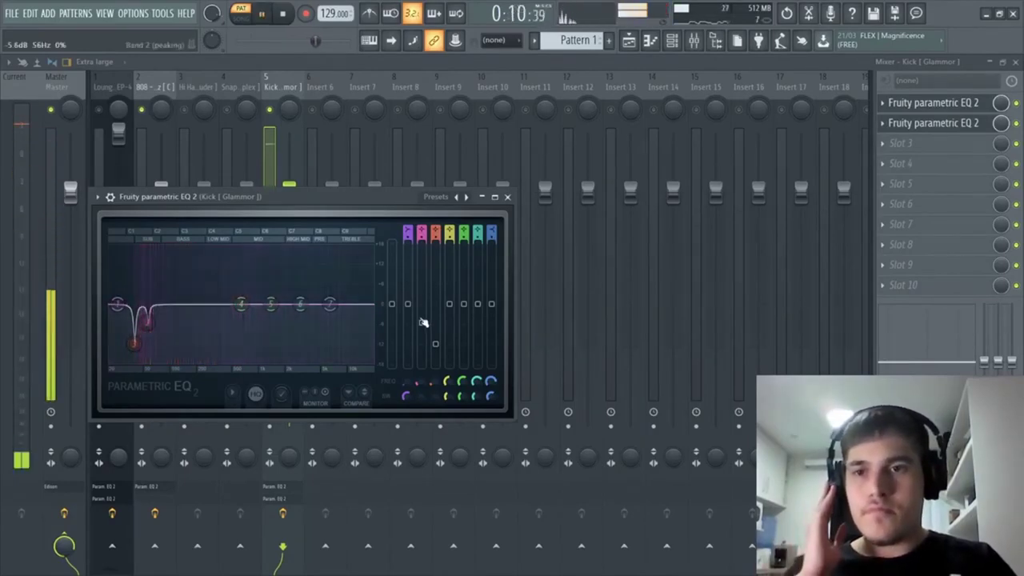
pyautogui.moveTo(423, 323); pyautogui.dragTo(421, 325)
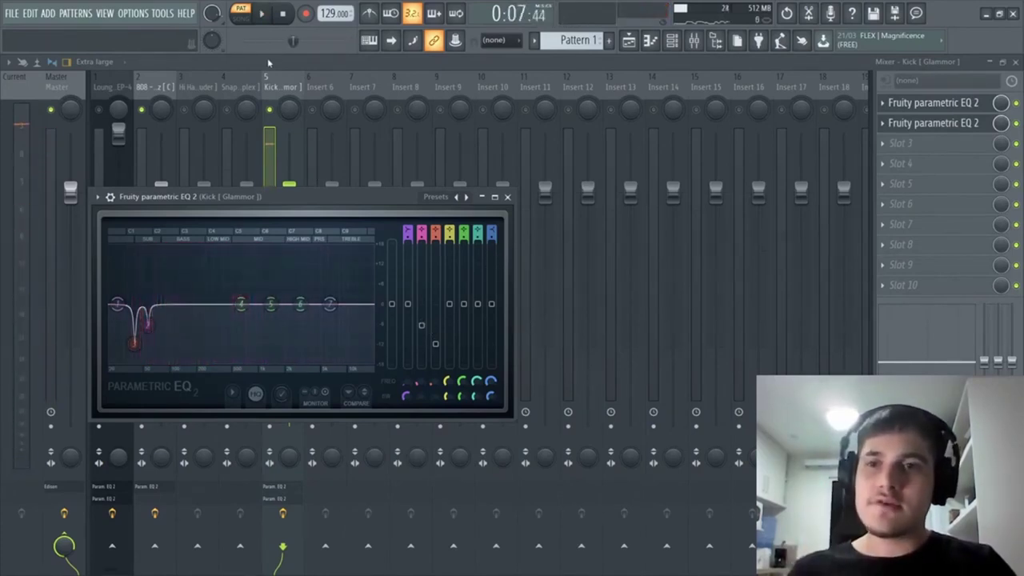
pyautogui.click(507, 196)
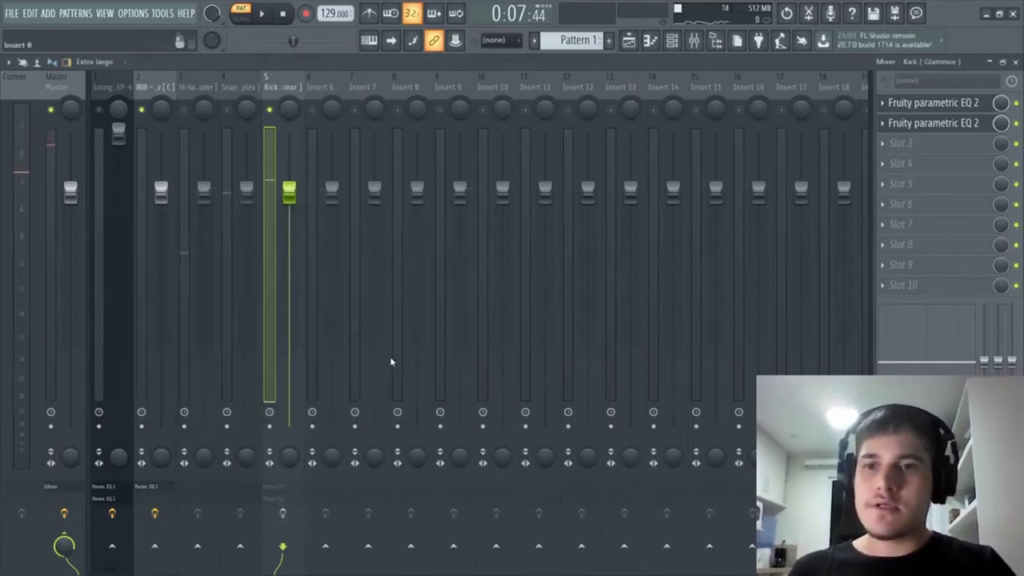
# - Compare the beat with the kick's two equalizers on and off, and add a Fruity Peak Controller to the kick track
pyautogui.press('space')
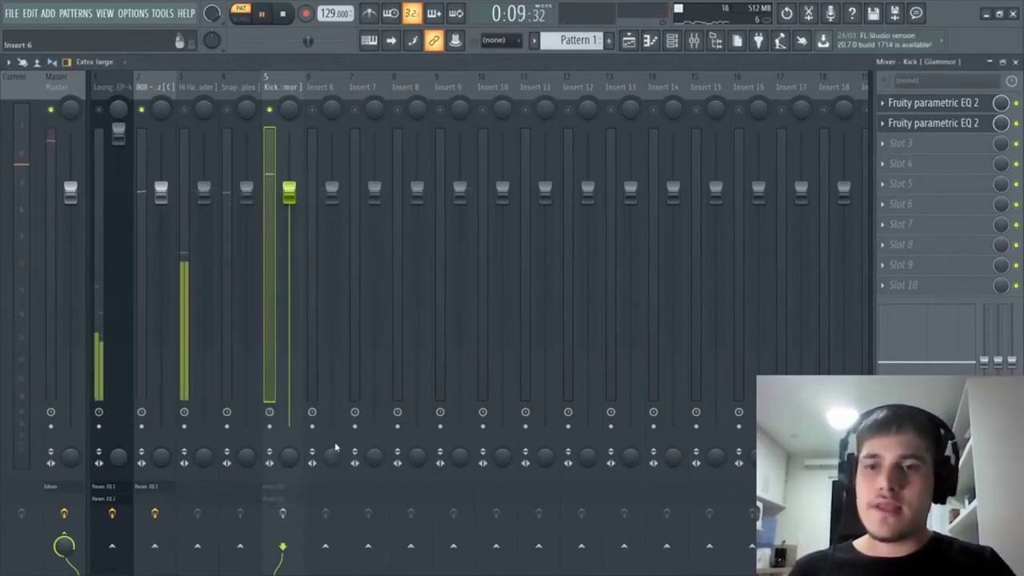
pyautogui.press('space')
pyautogui.press('space')
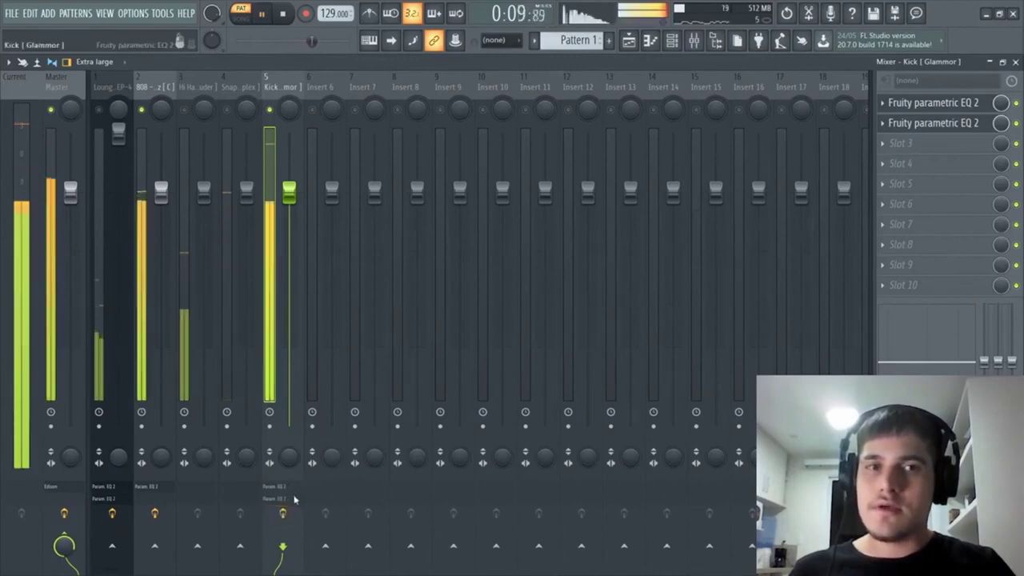
pyautogui.press('space')
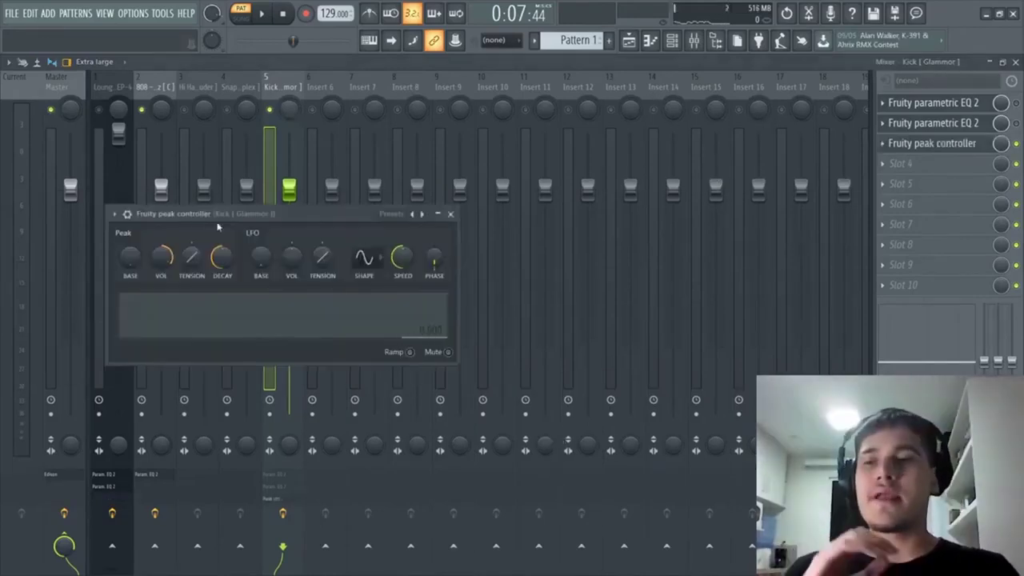
# - Move the Fruity Peak Controller window aside and play the beat to examine its peak graph against the kick and 808 levels
pyautogui.moveTo(217, 213); pyautogui.dragTo(476, 195)
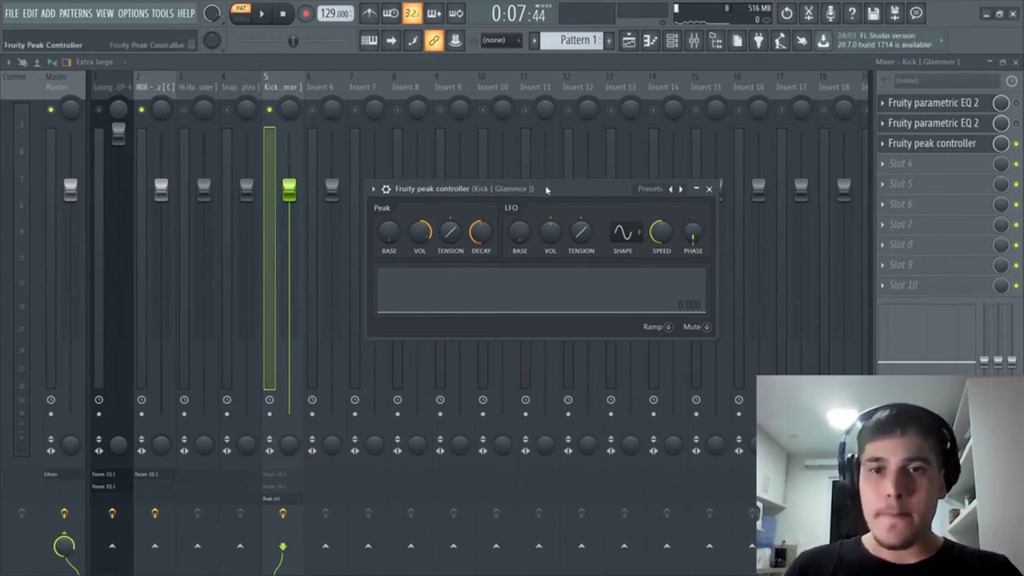
pyautogui.press('space')
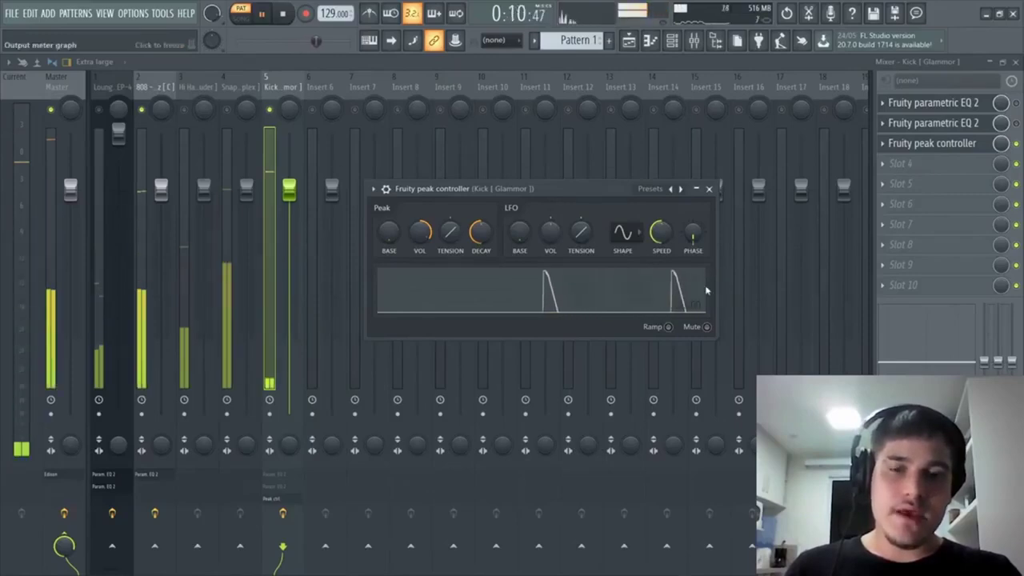
pyautogui.press('space')
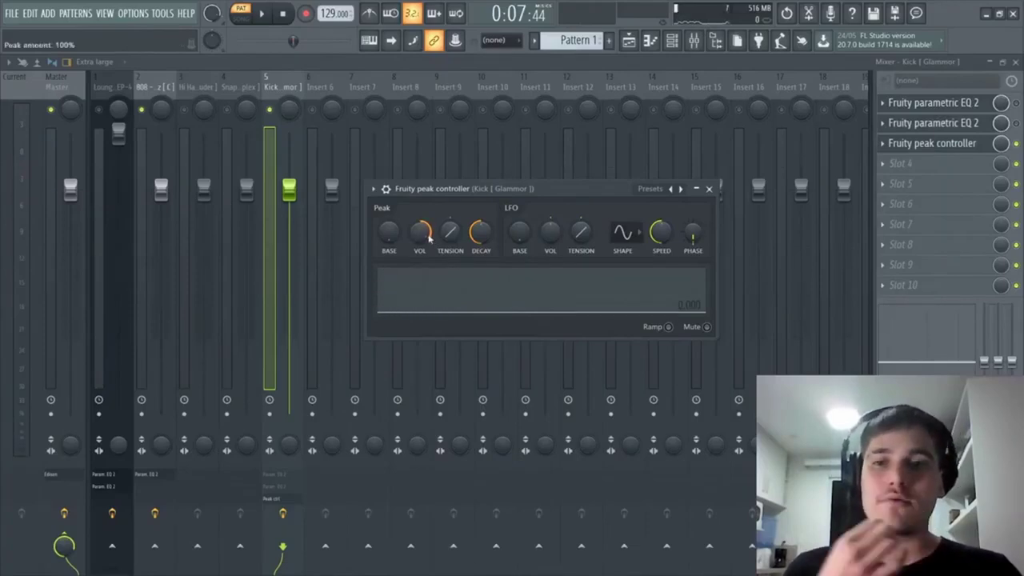
pyautogui.press('space')
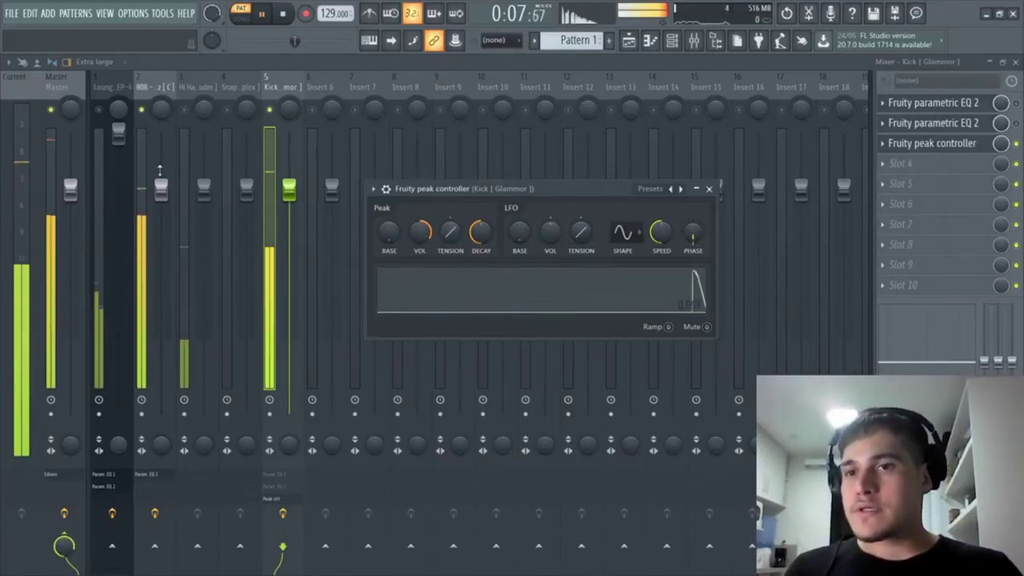
pyautogui.click(273, 110)
pyautogui.press('space')
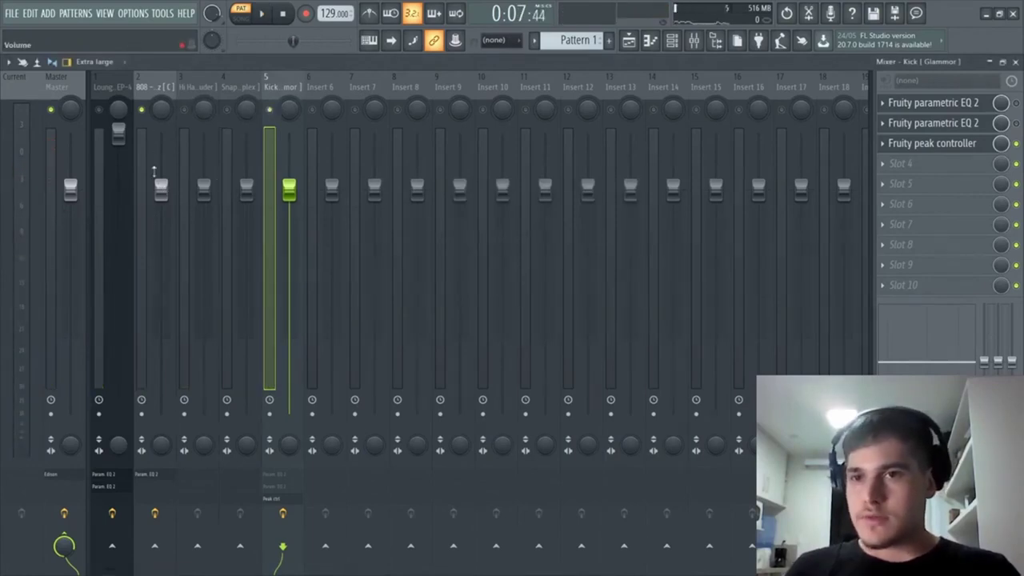
# - View the automation and controller-link options of the 808 track's volume fader and dismiss them
pyautogui.rightClick(168, 194)
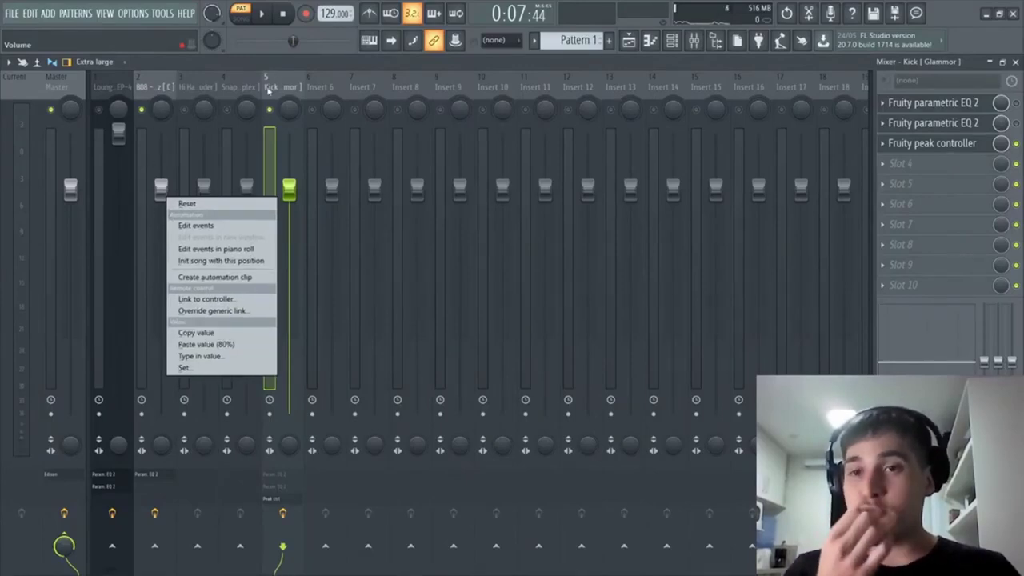
pyautogui.click(268, 90)
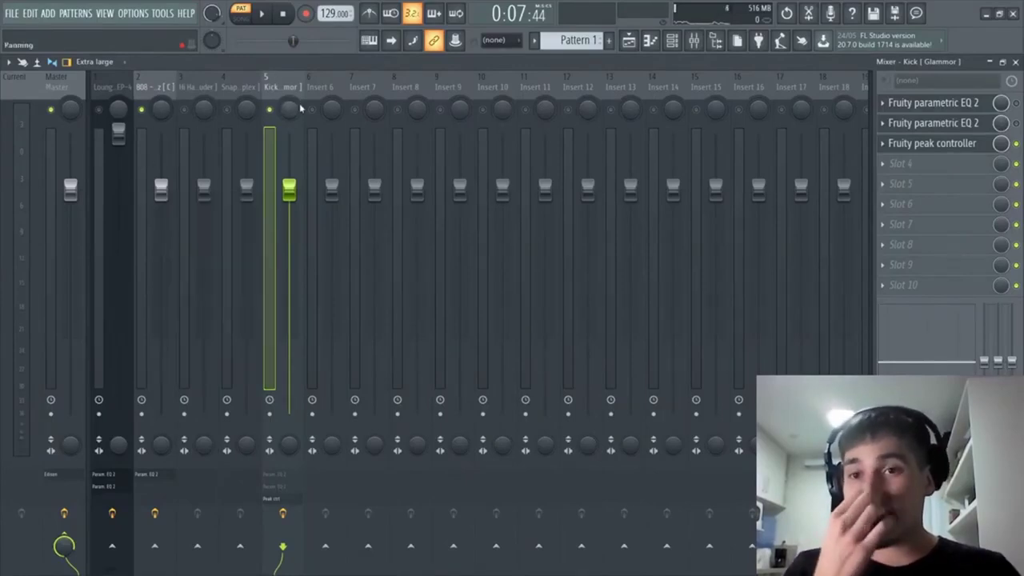
# - Open the kick track's Fruity Peak Controller and set its peak Base to the copied 80% value
pyautogui.click(936, 145)
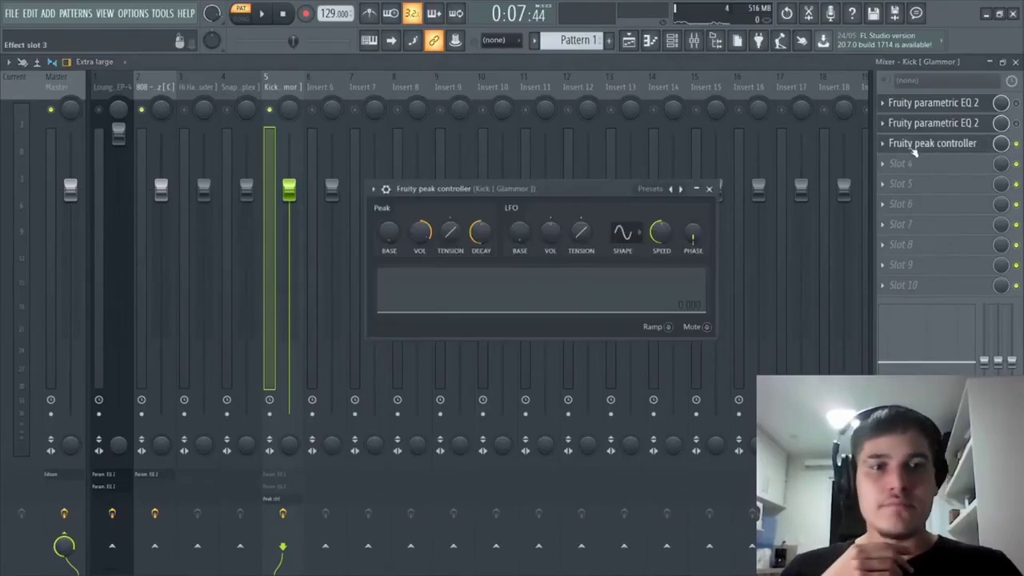
pyautogui.rightClick(390, 243)
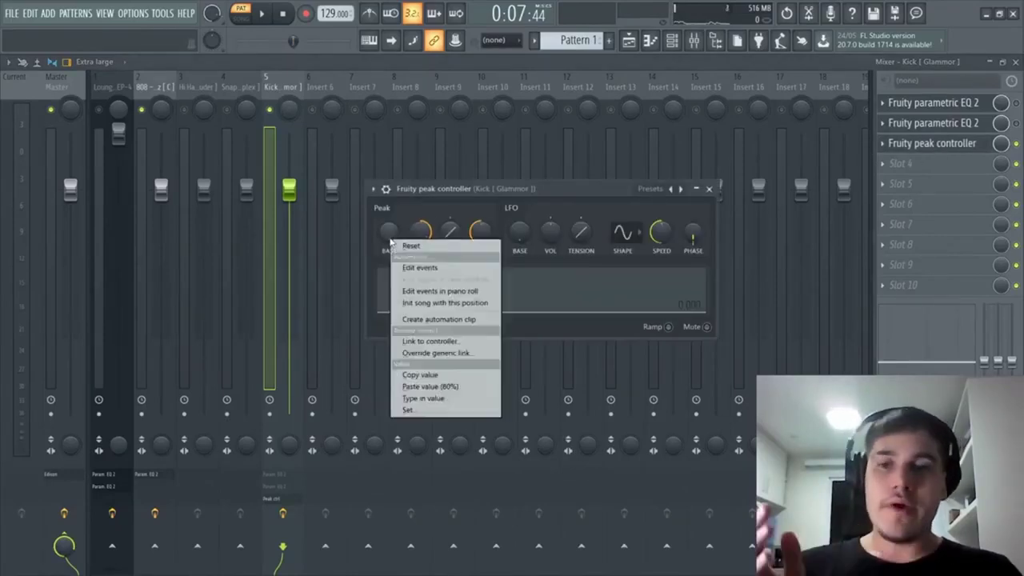
pyautogui.click(421, 387)
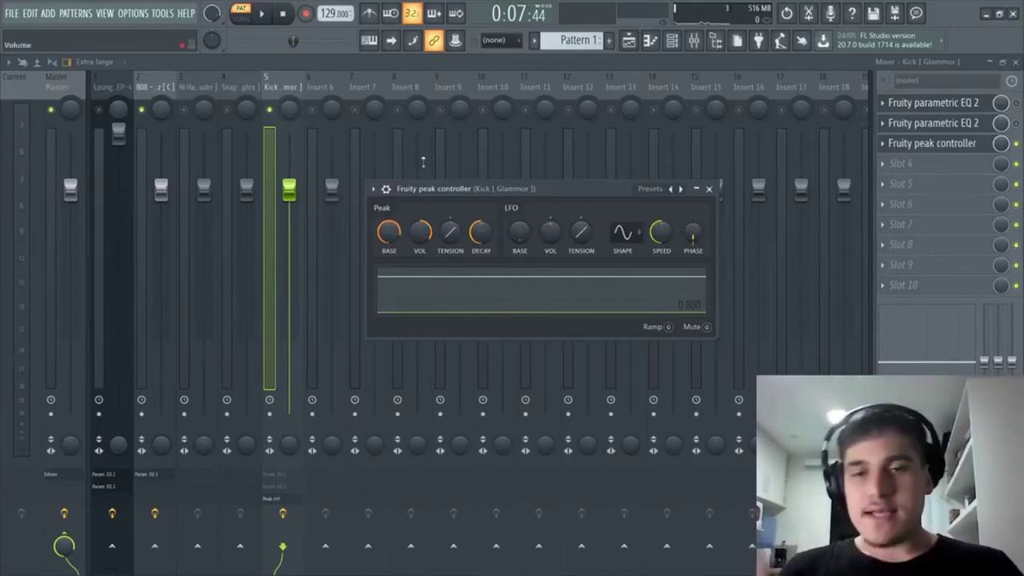
# - Set the controller's peak volume to about -49%, raise its tension slightly and increase its decay
pyautogui.moveTo(428, 234); pyautogui.dragTo(428, 234)
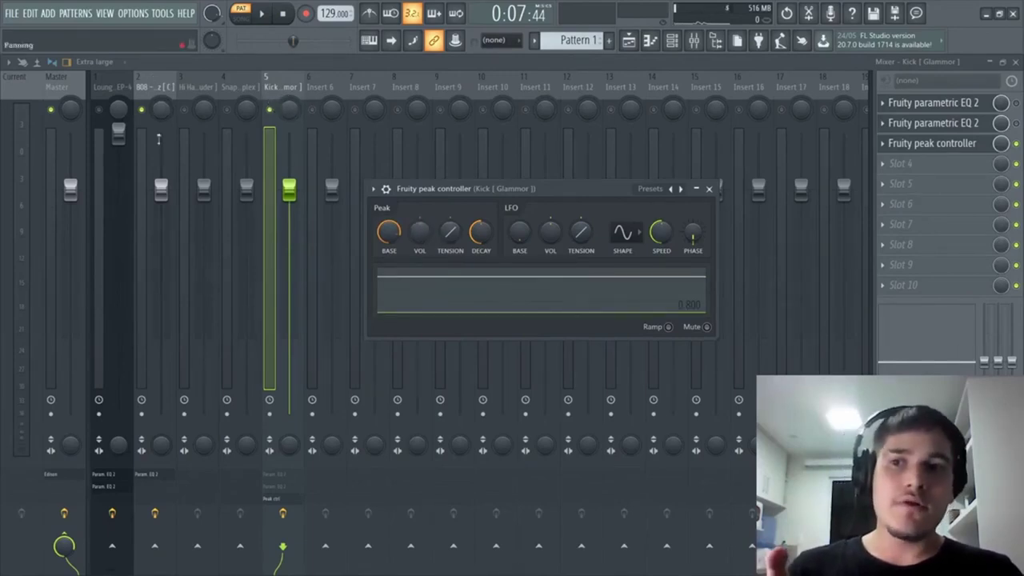
pyautogui.moveTo(417, 229); pyautogui.dragTo(420, 232)
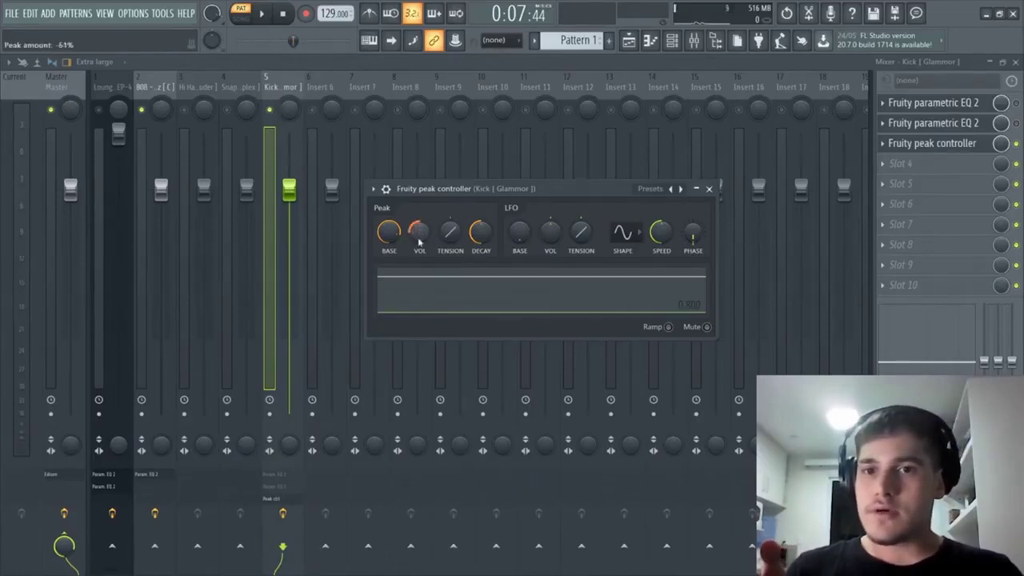
pyautogui.rightClick(420, 231)
pyautogui.click(419, 231)
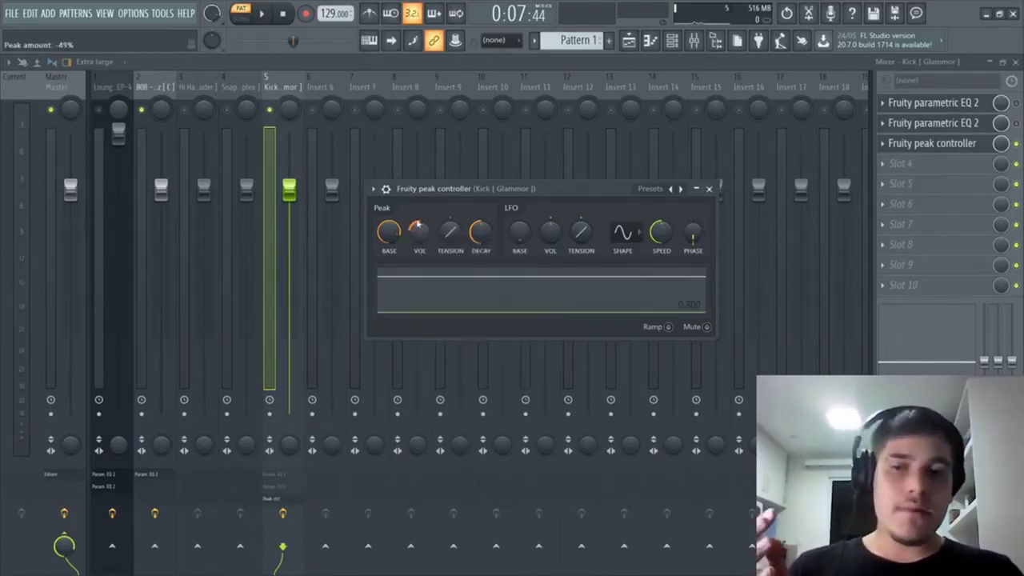
pyautogui.moveTo(420, 231); pyautogui.dragTo(423, 232)
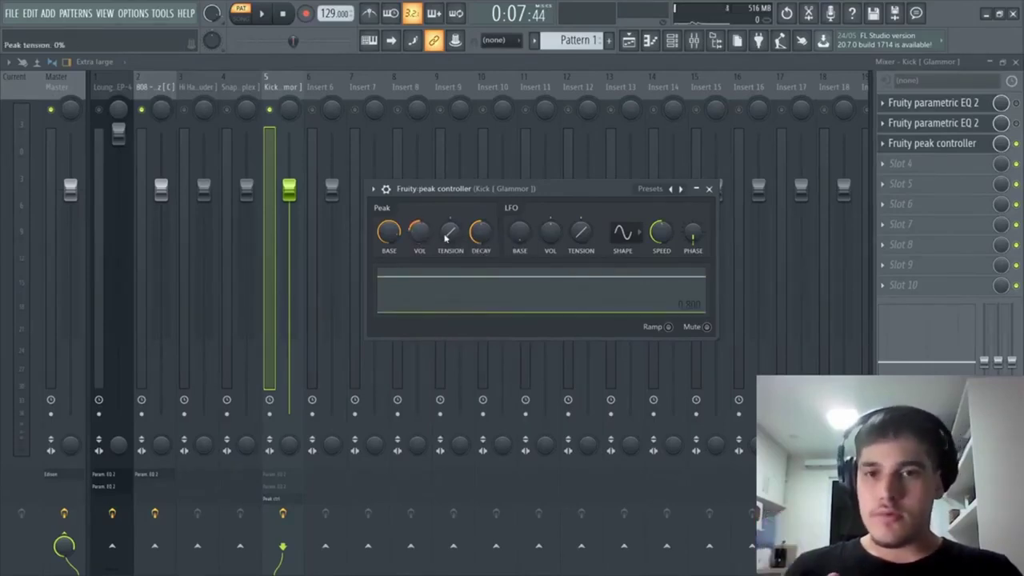
pyautogui.moveTo(445, 250); pyautogui.dragTo(480, 228)
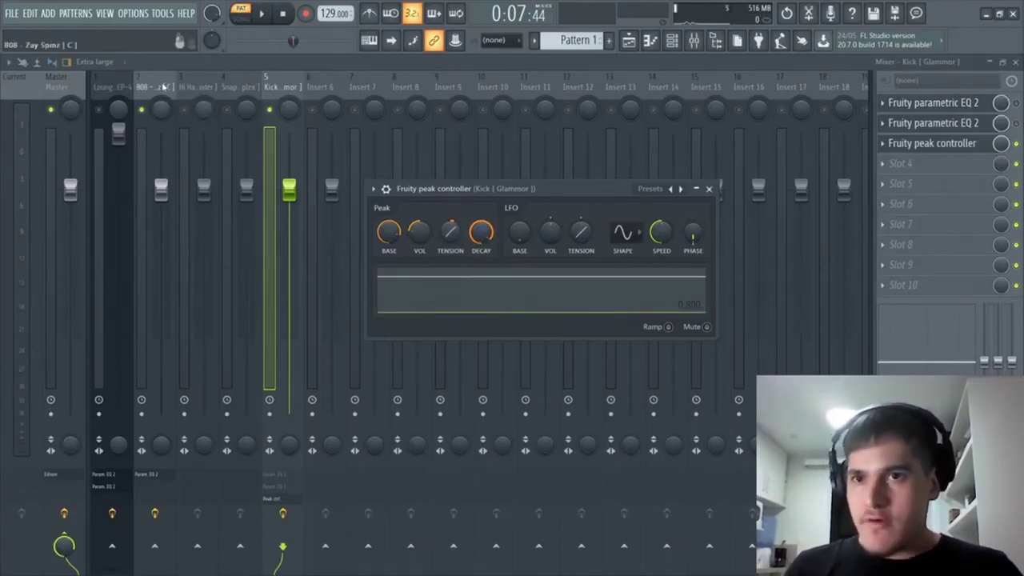
# - Link the 808 track's volume fader to the internal controller Peak ctrl - Peak and accept the remote control settings
pyautogui.click(163, 87)
pyautogui.rightClick(164, 192)
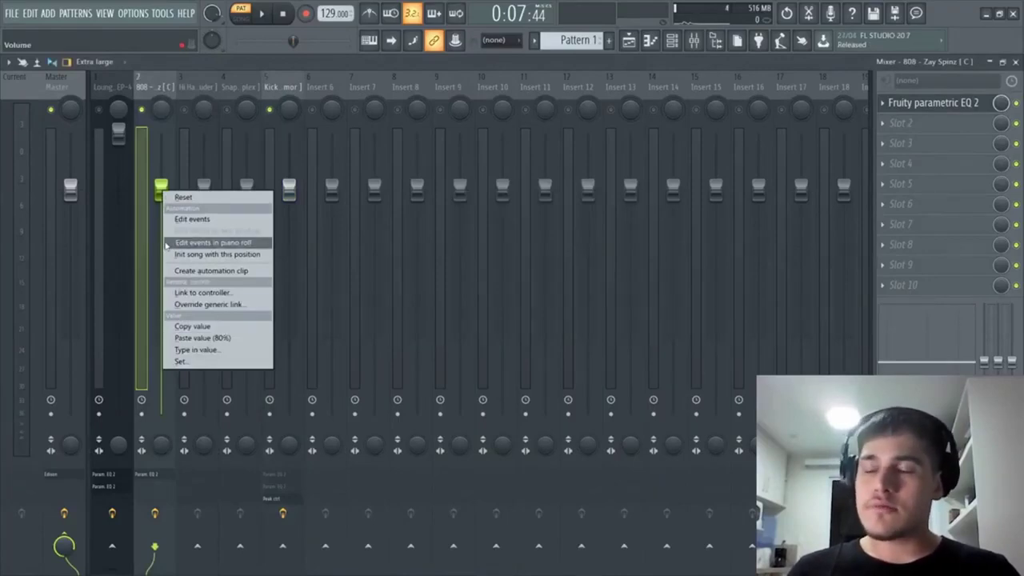
pyautogui.click(203, 293)
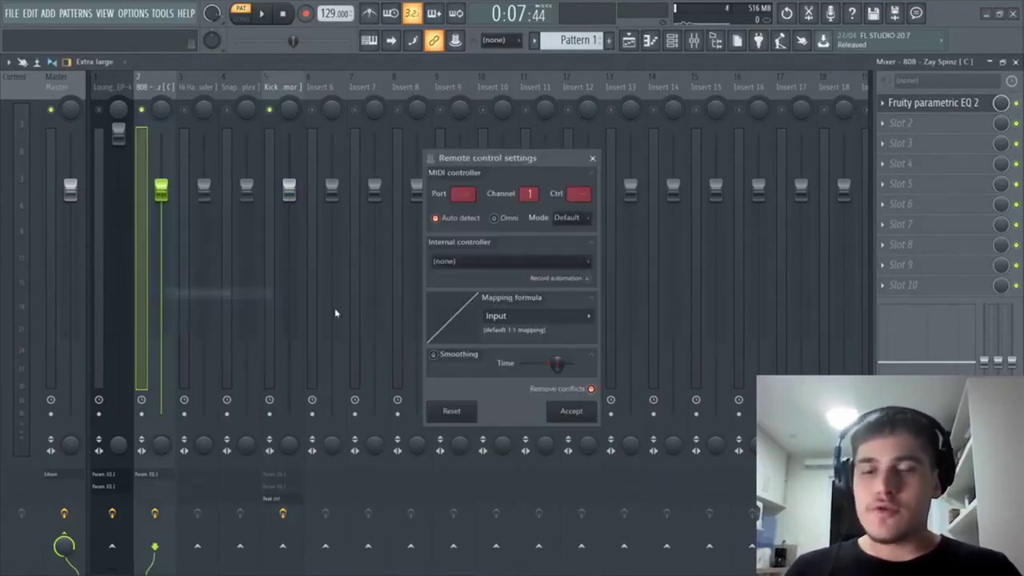
pyautogui.click(452, 261)
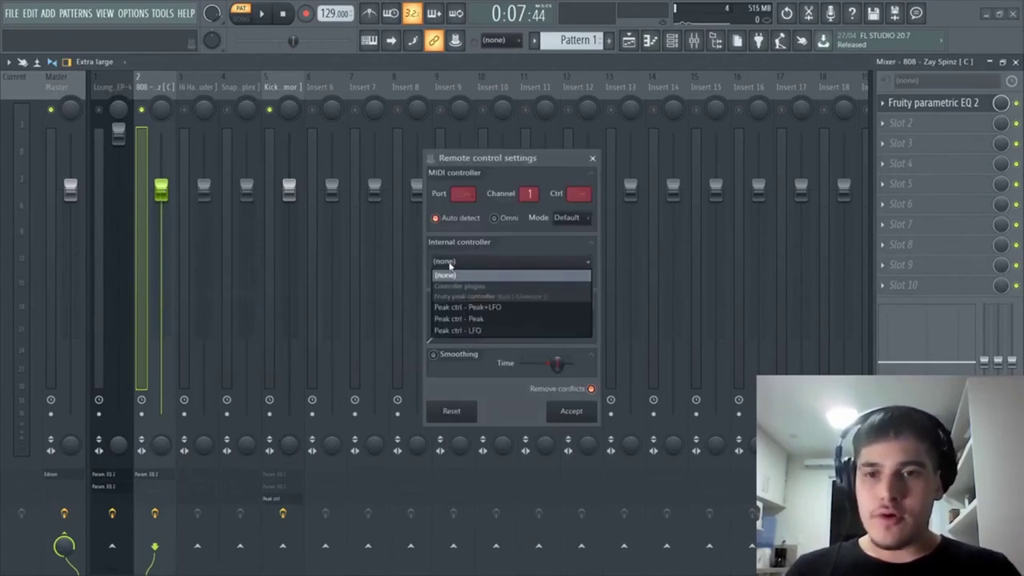
pyautogui.click(470, 323)
pyautogui.click(573, 412)
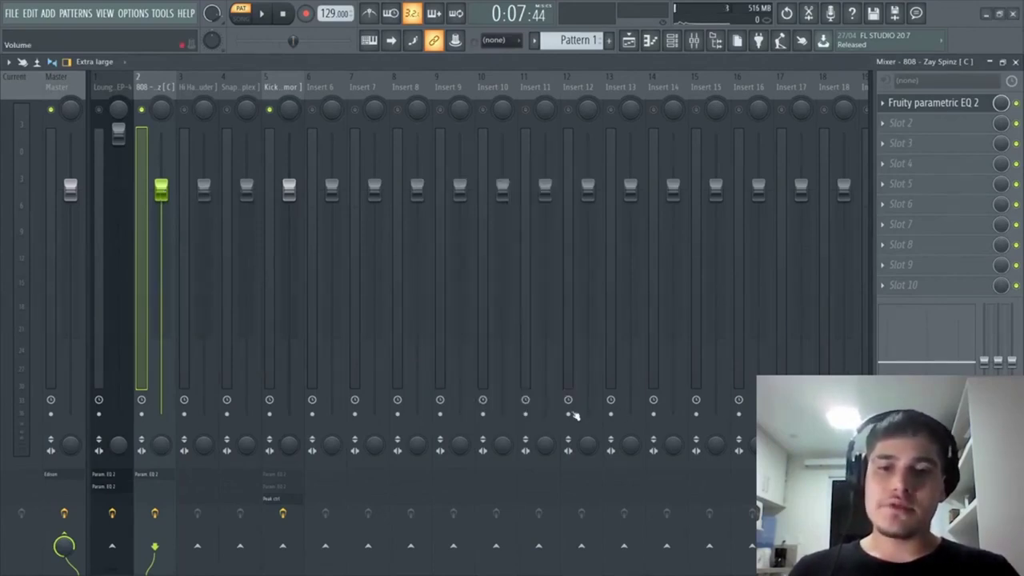
# - Play the beat with the kick track's effects enabled and disabled to compare the 808 with and without the sidechain
pyautogui.press('space')
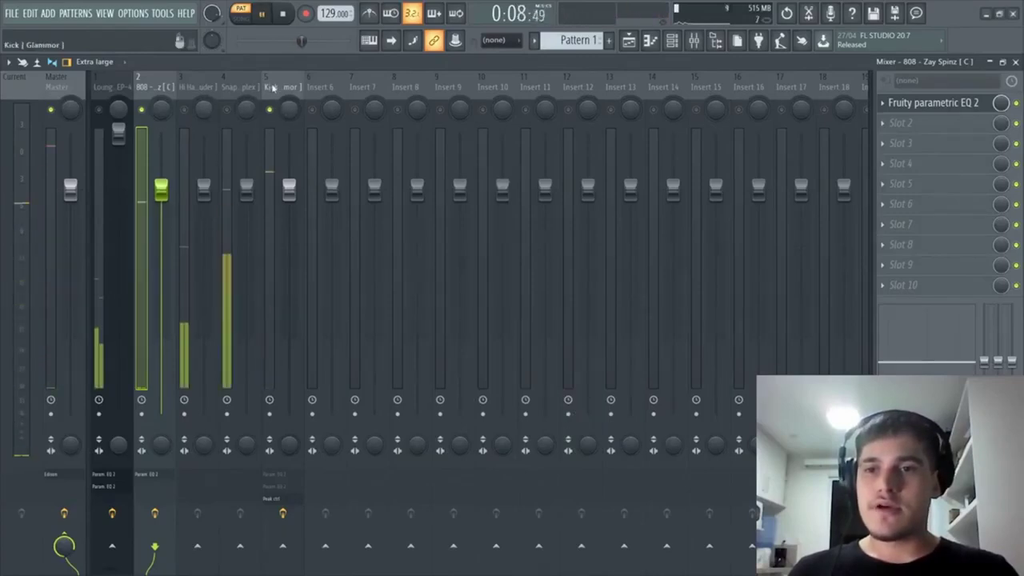
pyautogui.click(273, 88)
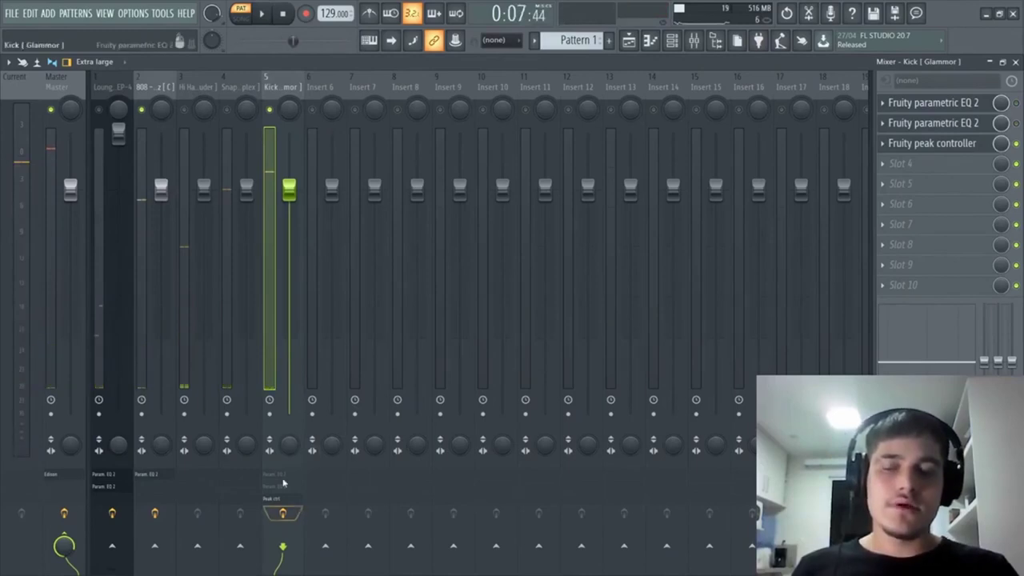
pyautogui.press('space')
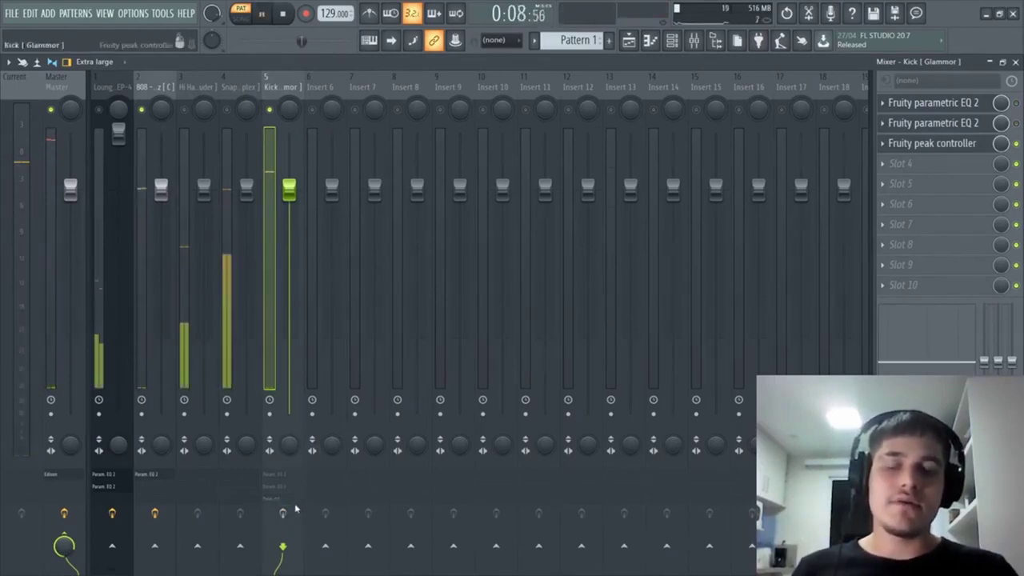
pyautogui.press('space')
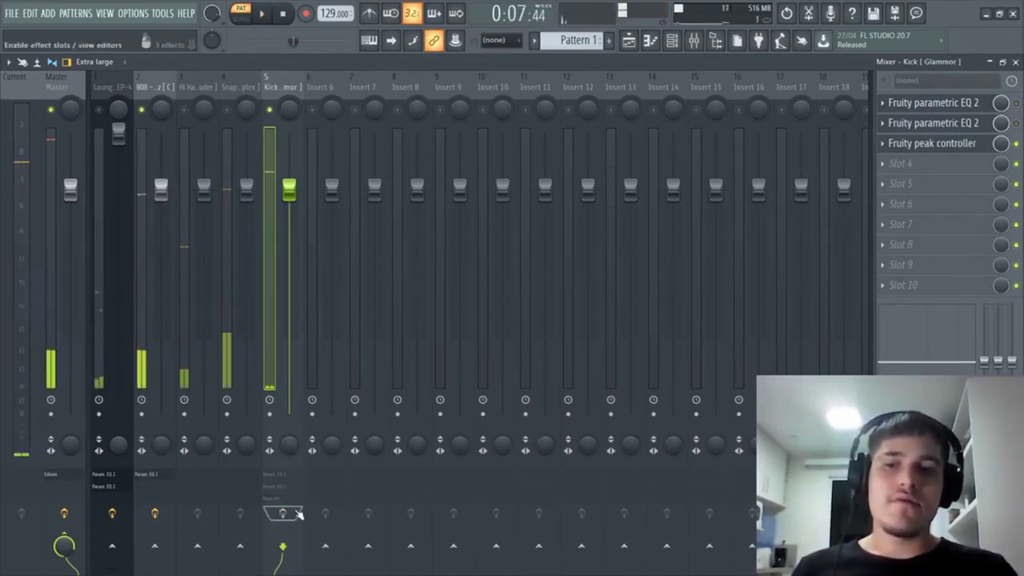
pyautogui.press('space')
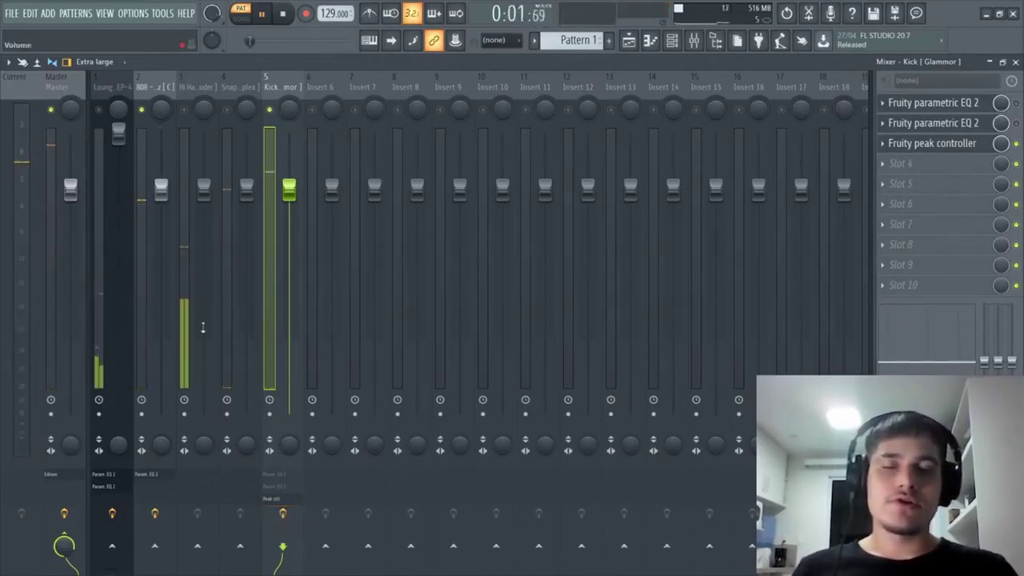
pyautogui.press('space')
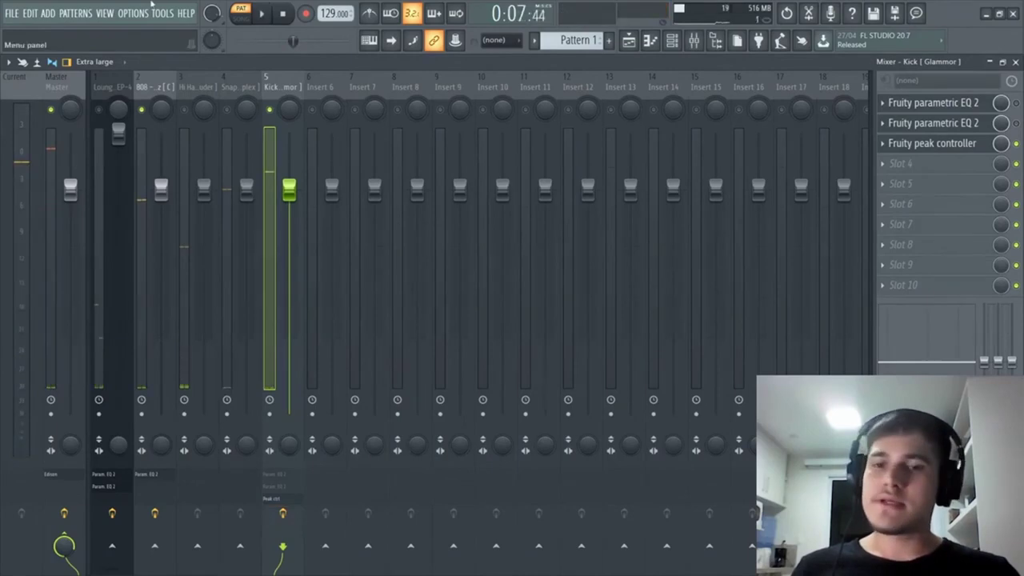
# - Switch to the OBS window
pyautogui.hotkey('alt', 'Tab')
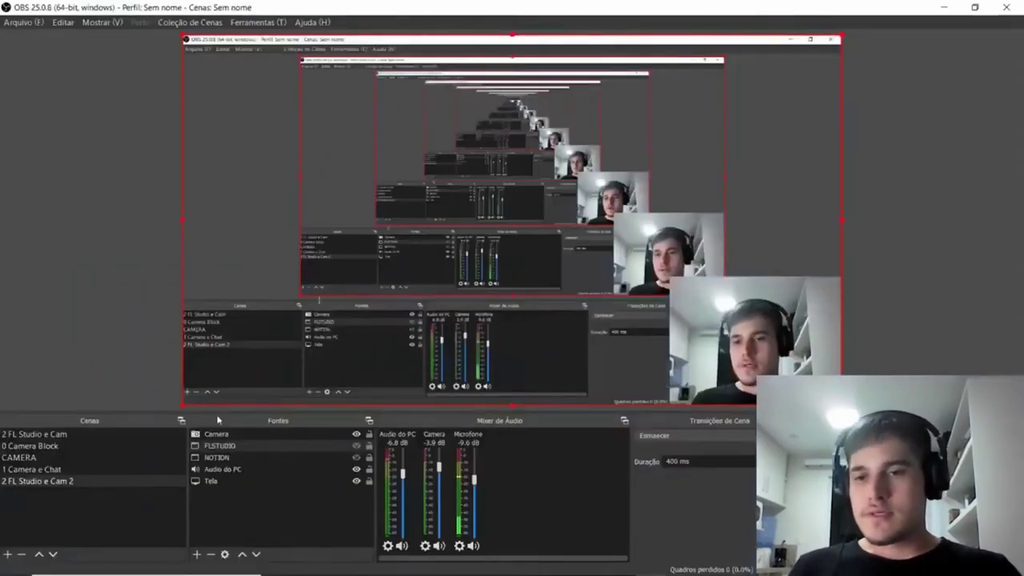